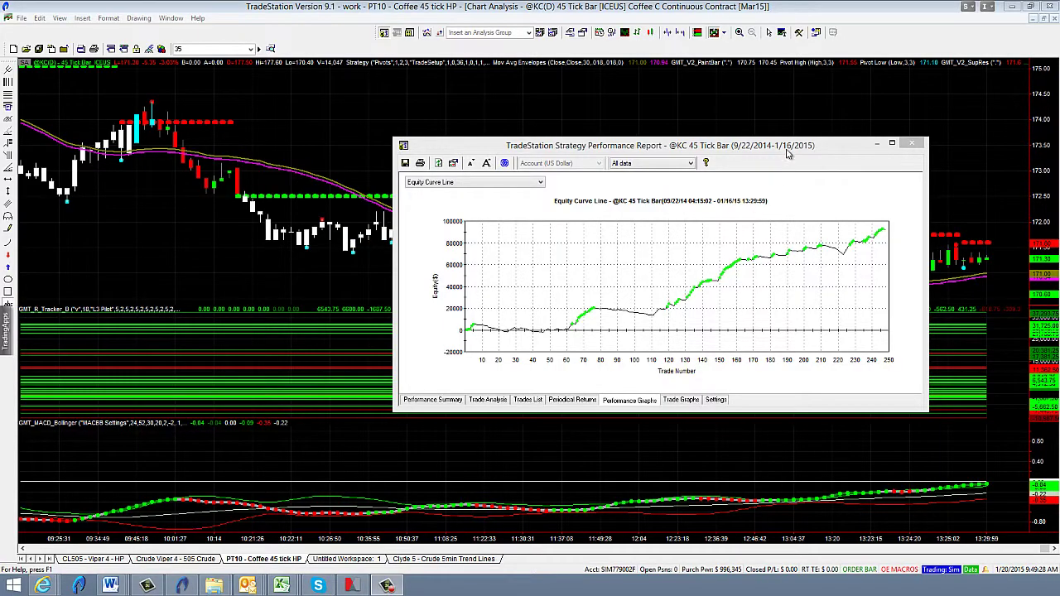
Move the Strategy Performance Report window to the upper-left corner of the screen
left_click_drag(787, 153, 432, 75)
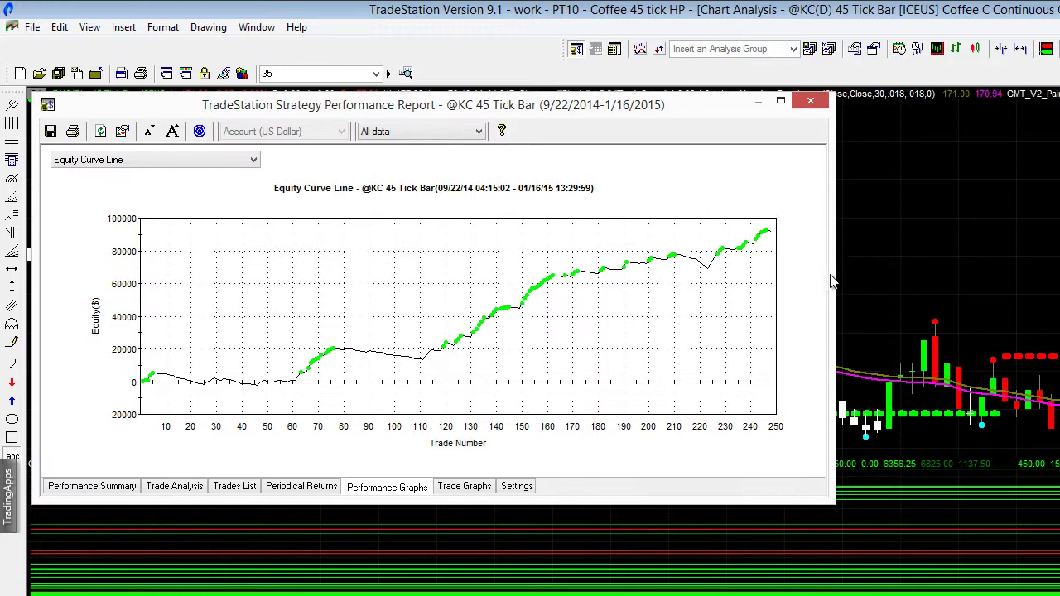
Narrow the performance report window while keeping its equity curve visible
left_click_drag(835, 274, 800, 274)
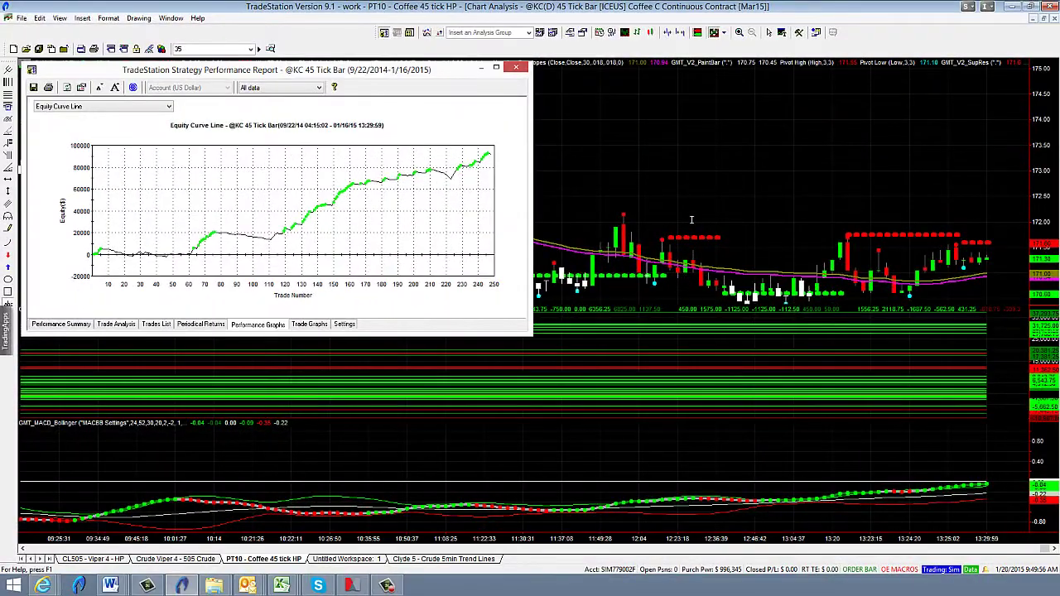
Show the Performance Summary: $92,100.00 total net profit, profit factor 2.89, 248 trades
left_click(691, 219)
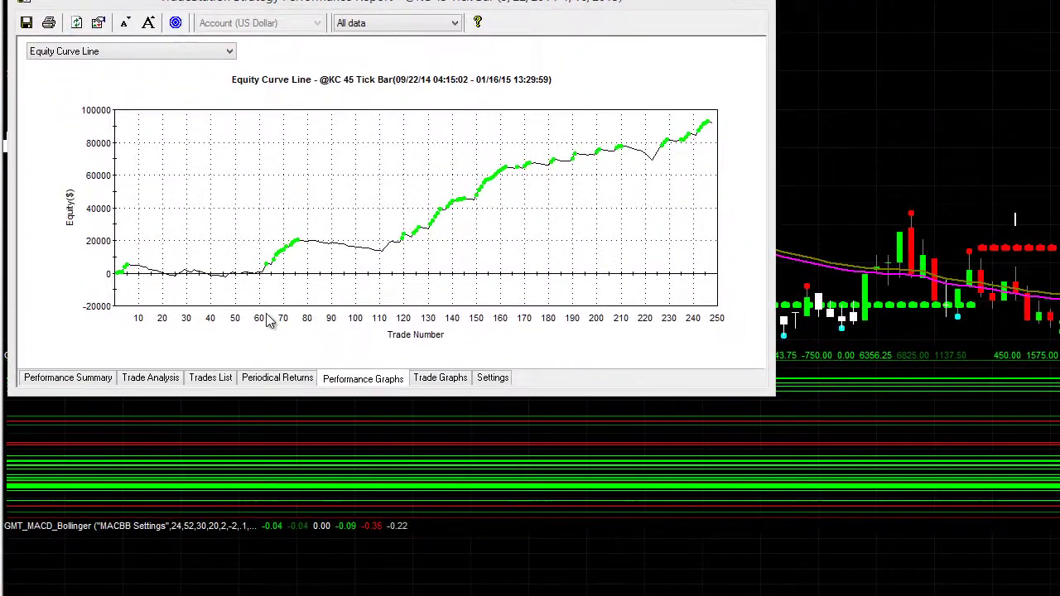
left_click(103, 369)
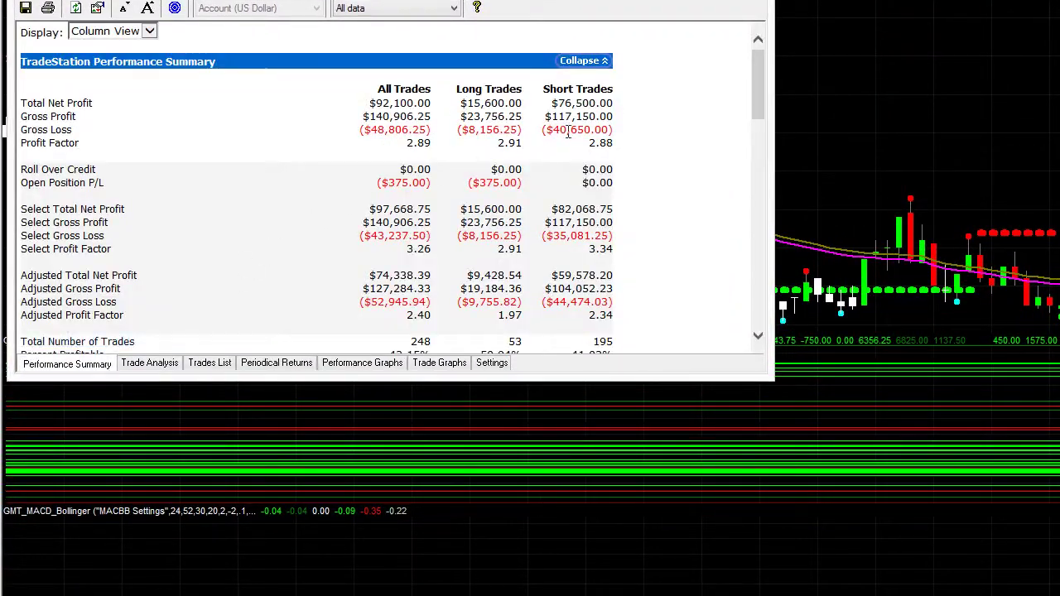
Set the coffee chart's Months Back to 4 so the report recalculates for 7/21/2014–1/16/2015
double_click(828, 274)
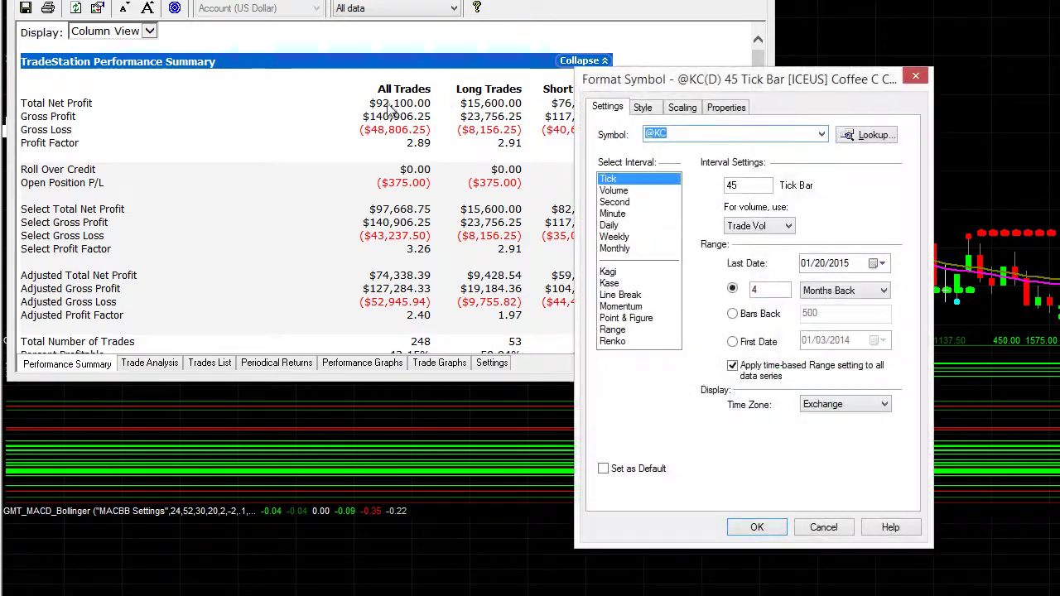
type("4")
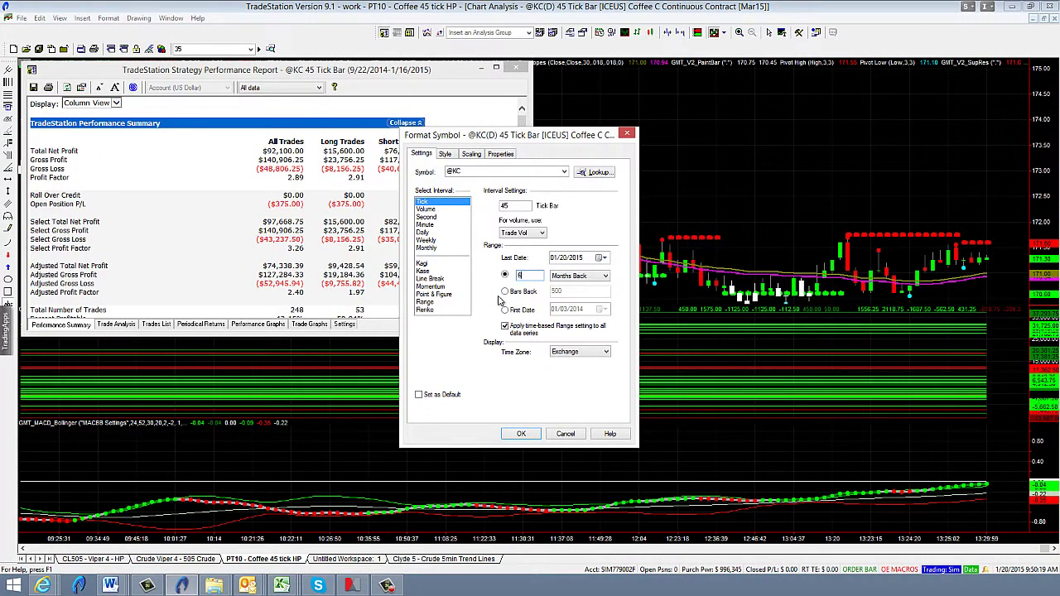
left_click(512, 435)
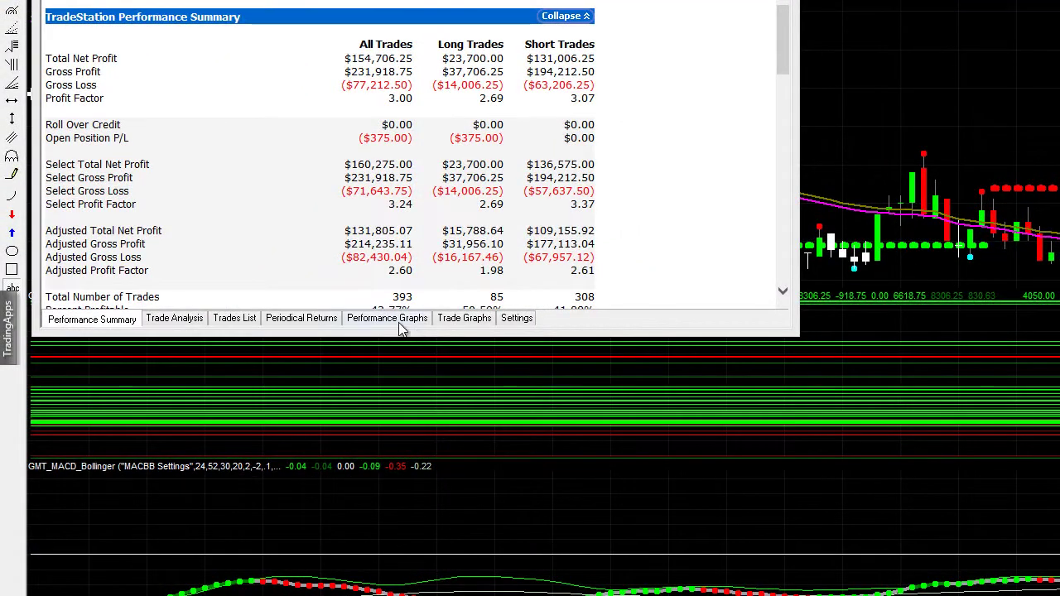
Check the recalculated equity curve, then list weekly periodical returns led by week 1/11/2015
left_click(399, 323)
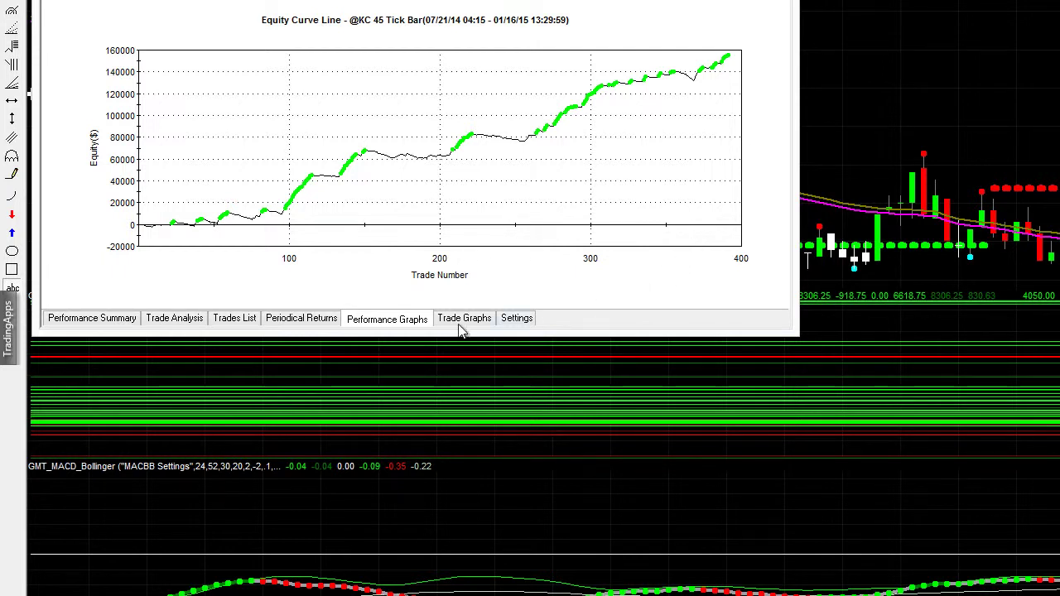
left_click(284, 323)
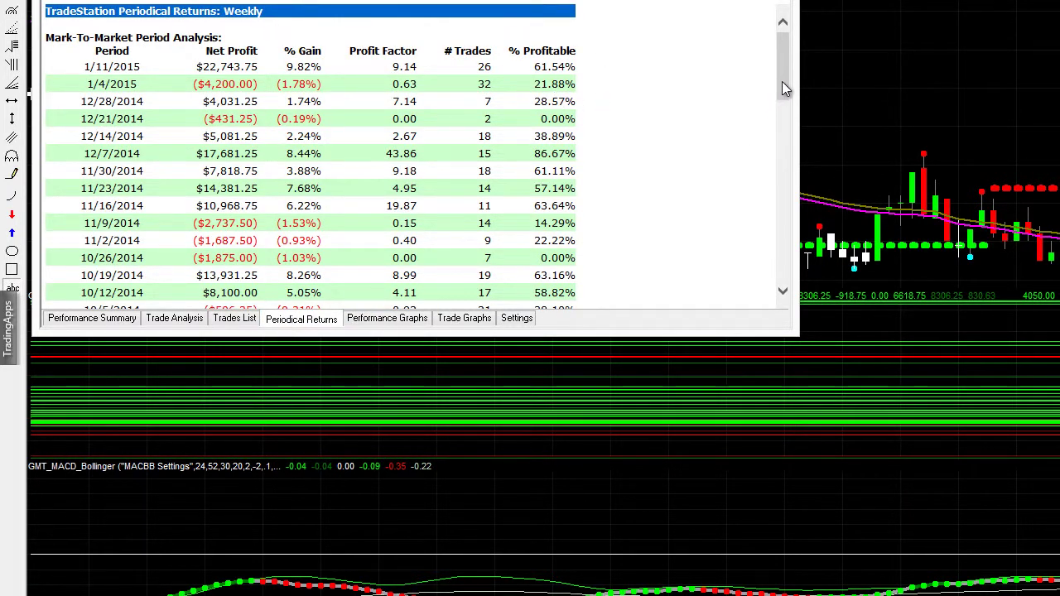
mouse_move(785, 80)
left_mouse_down()
mouse_move(785, 116)
mouse_move(785, 81)
left_mouse_up()
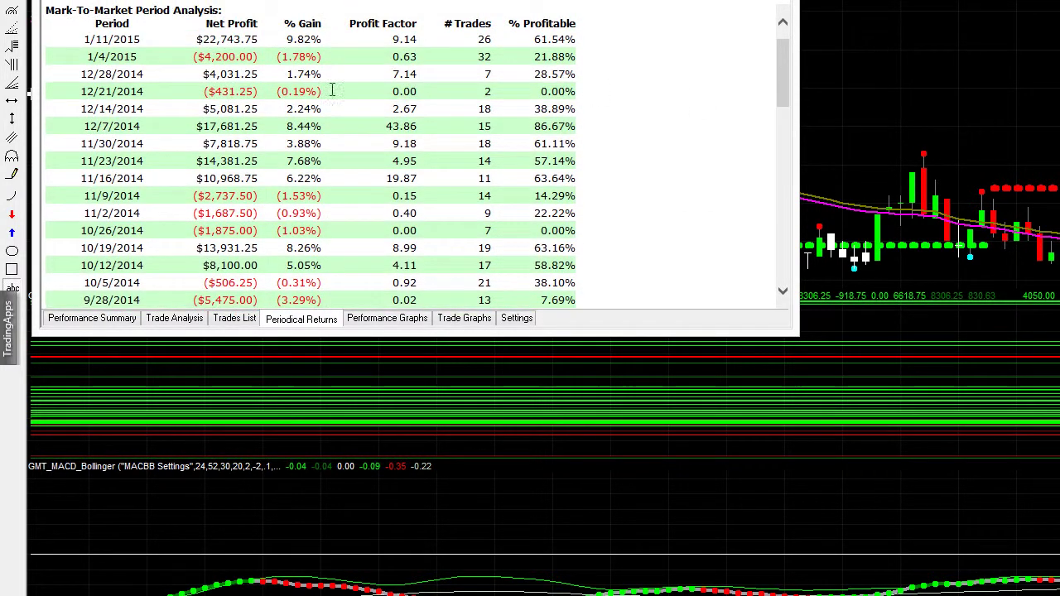
Review the summary's $154,706.25 net profit, 393 trades, 43.77% profitable and drawdowns, then return to the equity curve
left_click(91, 321)
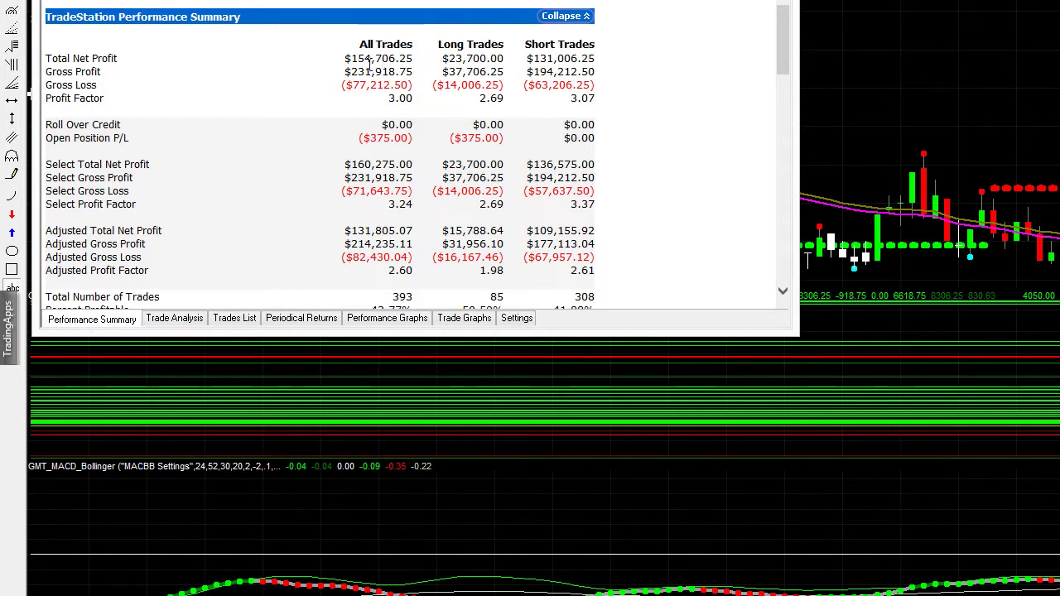
scroll(625, 109, "down", 4)
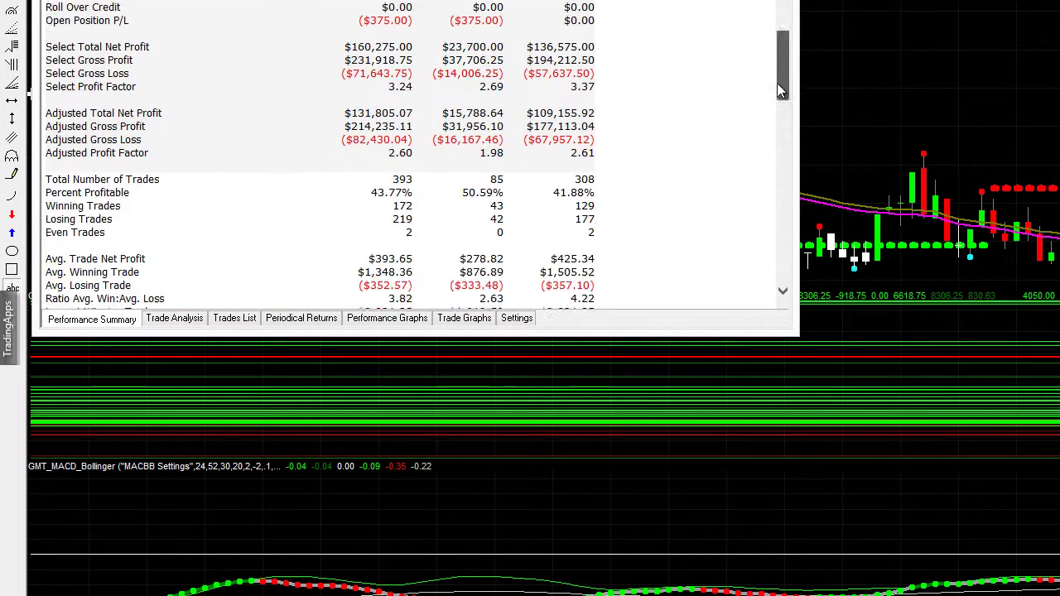
left_click_drag(377, 229, 422, 225)
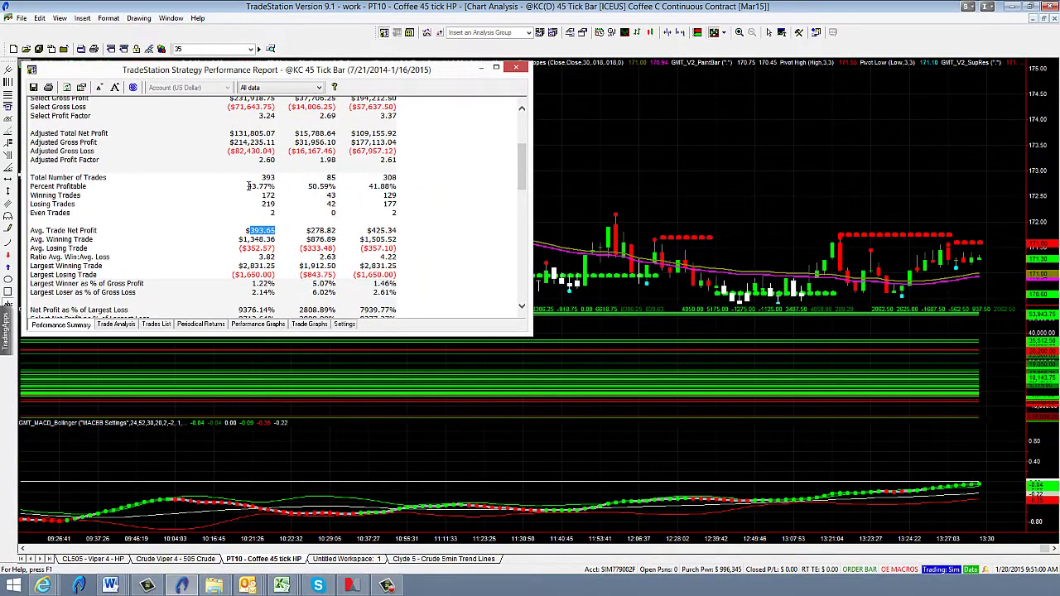
left_click_drag(249, 186, 269, 193)
scroll(271, 247, "up", 3)
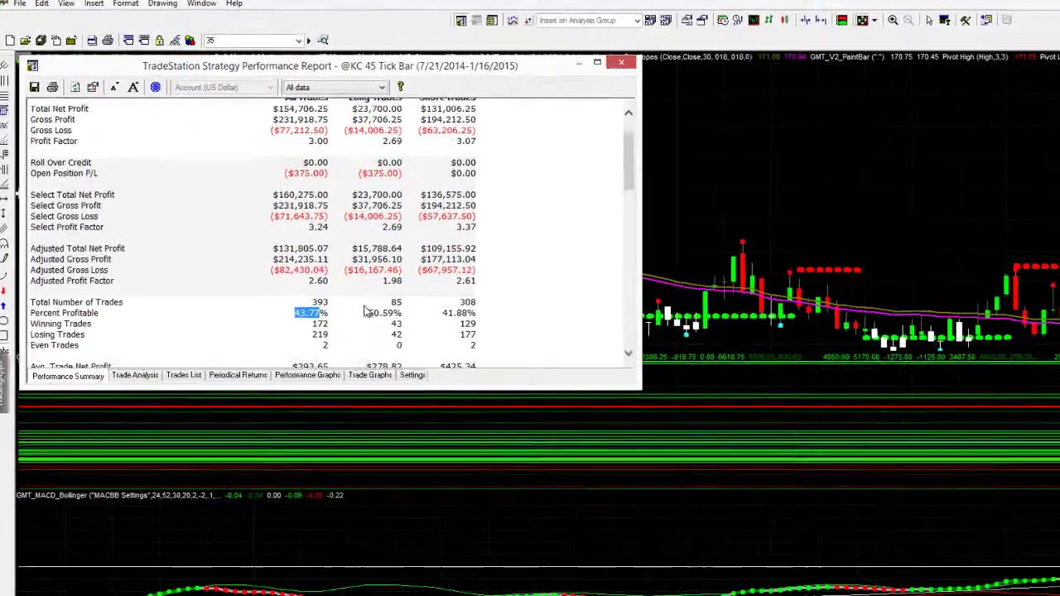
scroll(296, 241, "down", 3)
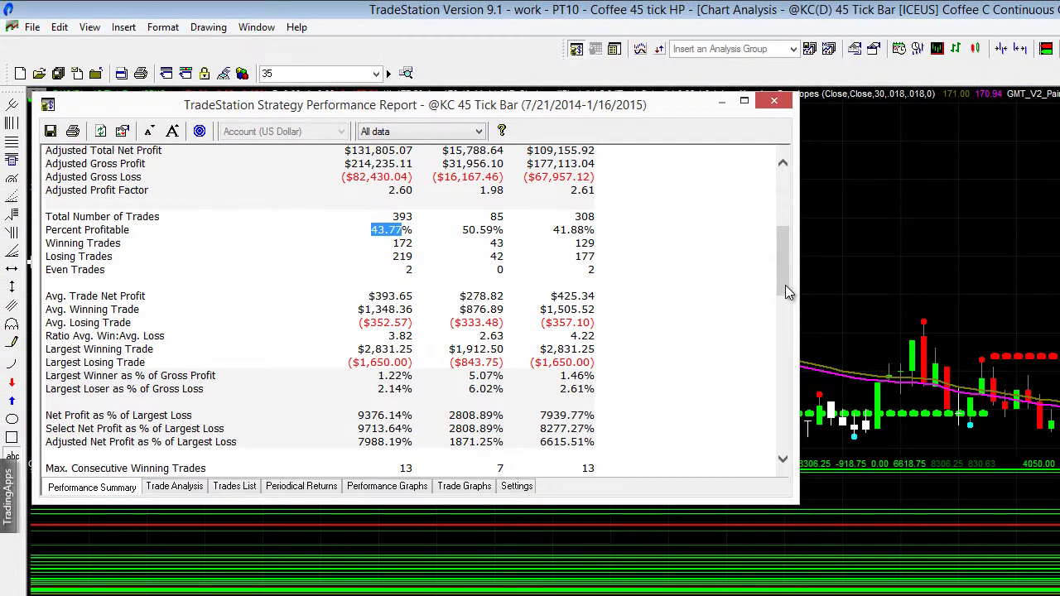
left_click_drag(785, 285, 790, 446)
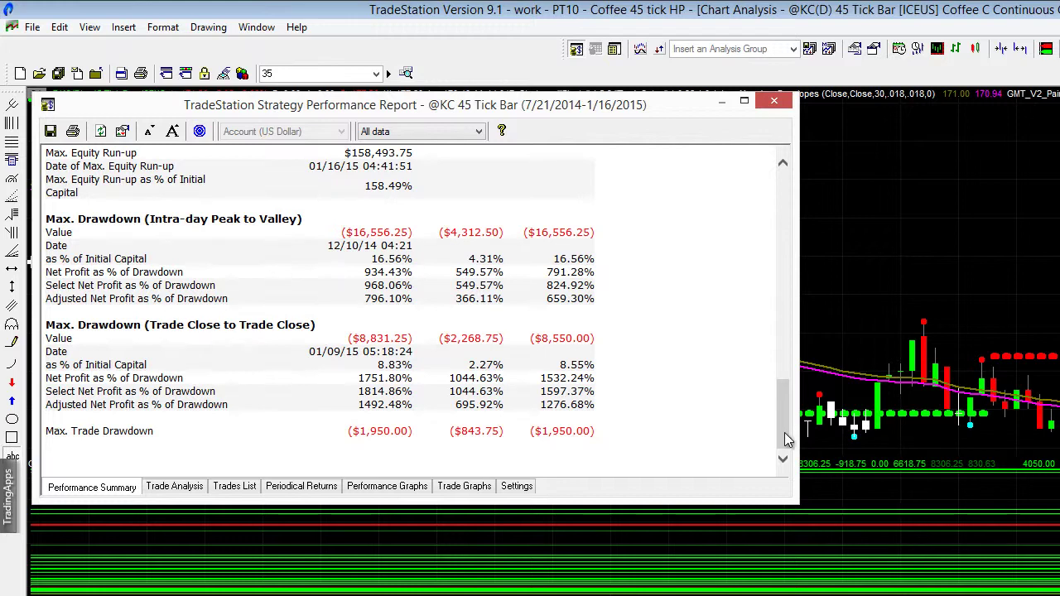
left_click_drag(780, 414, 784, 223)
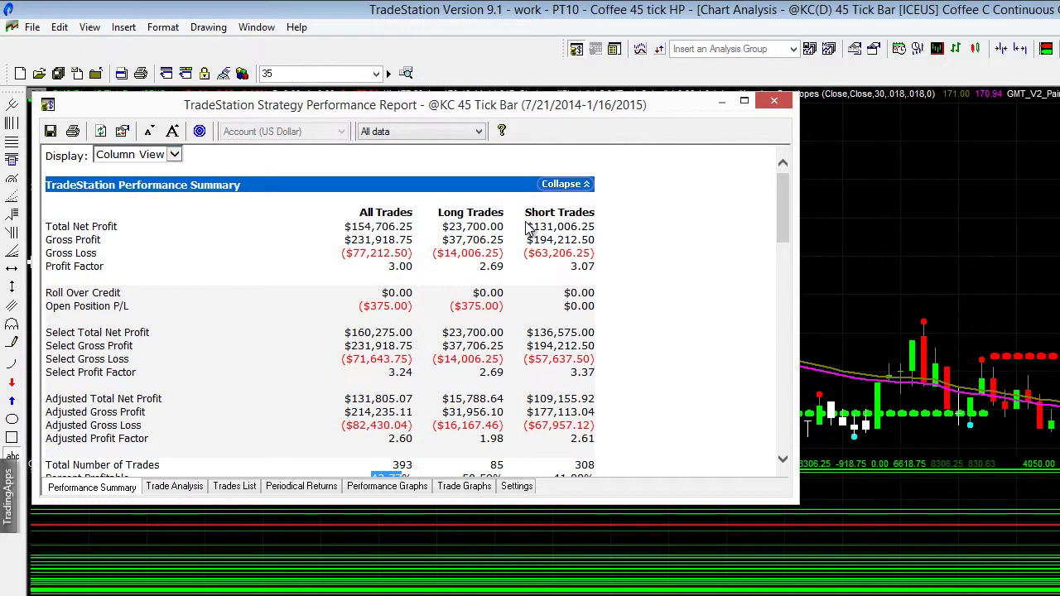
Mark week 1/11/2015's $22,743.75 net profit and 26 trades, then close the report
left_click(377, 489)
left_click(307, 489)
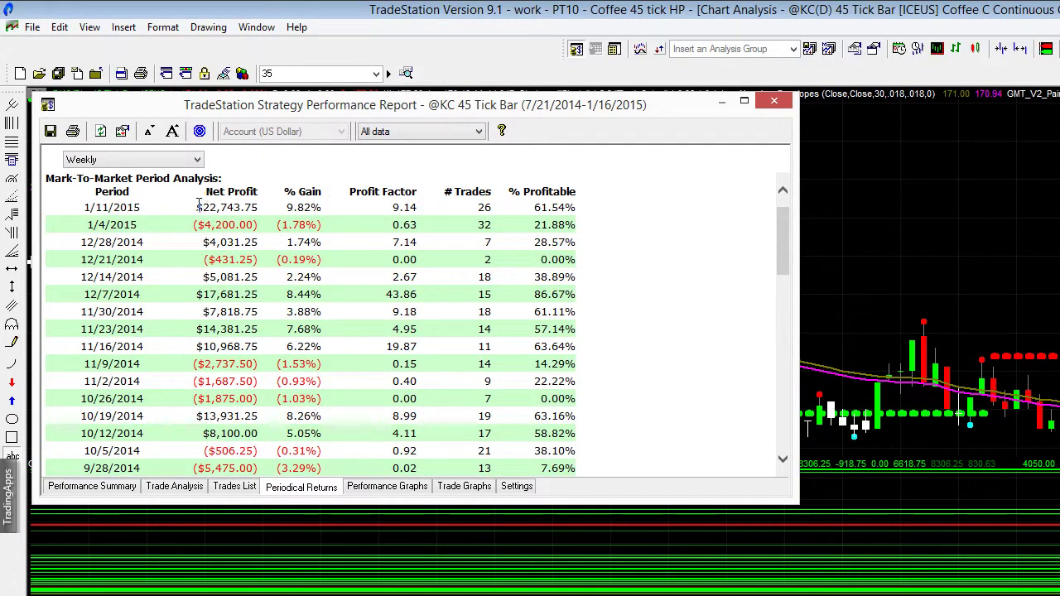
left_click_drag(201, 202, 289, 202)
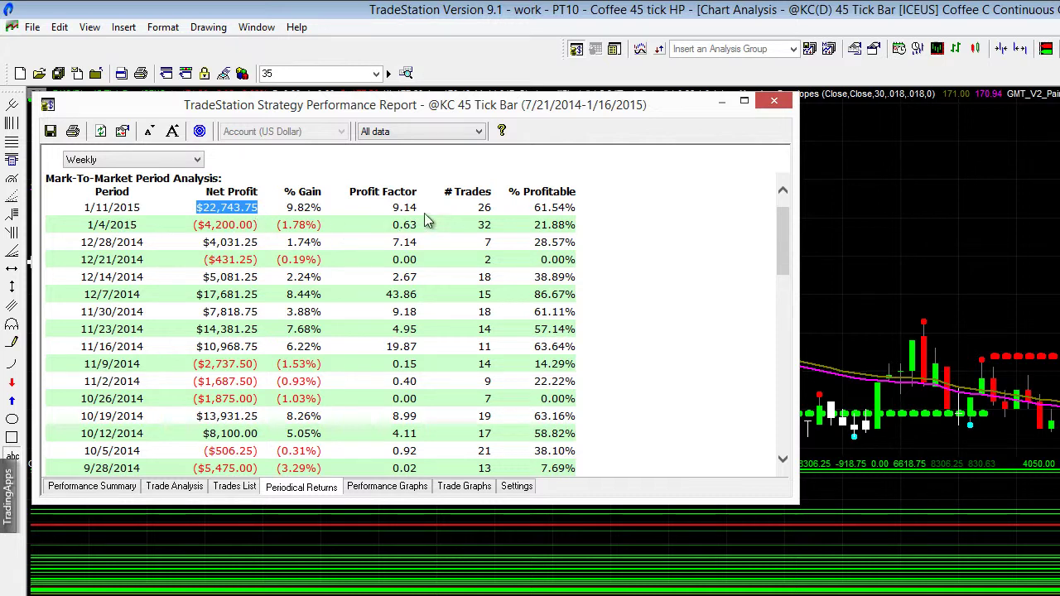
double_click(484, 207)
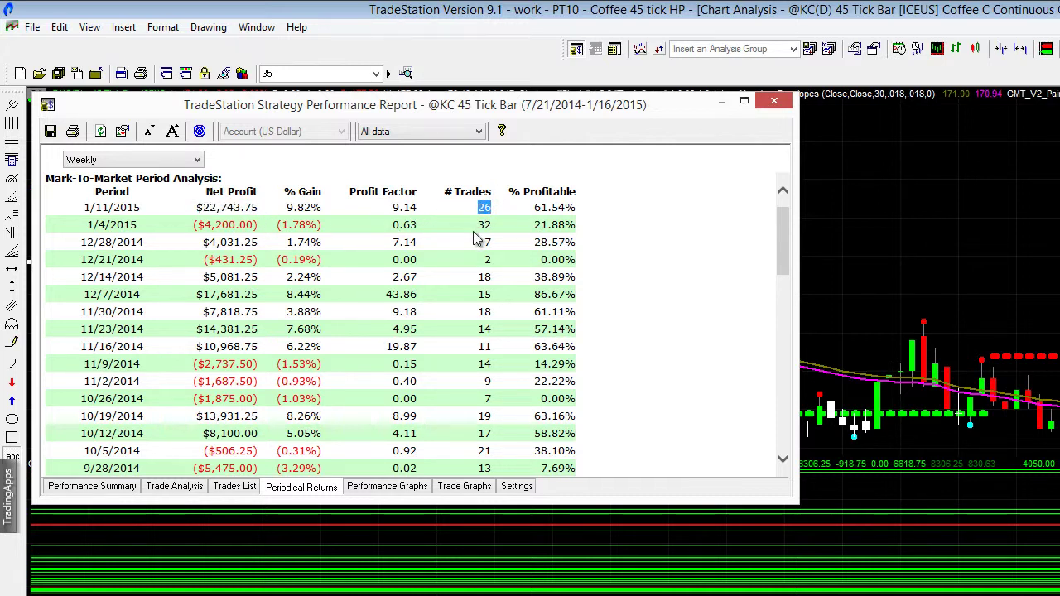
left_click(773, 101)
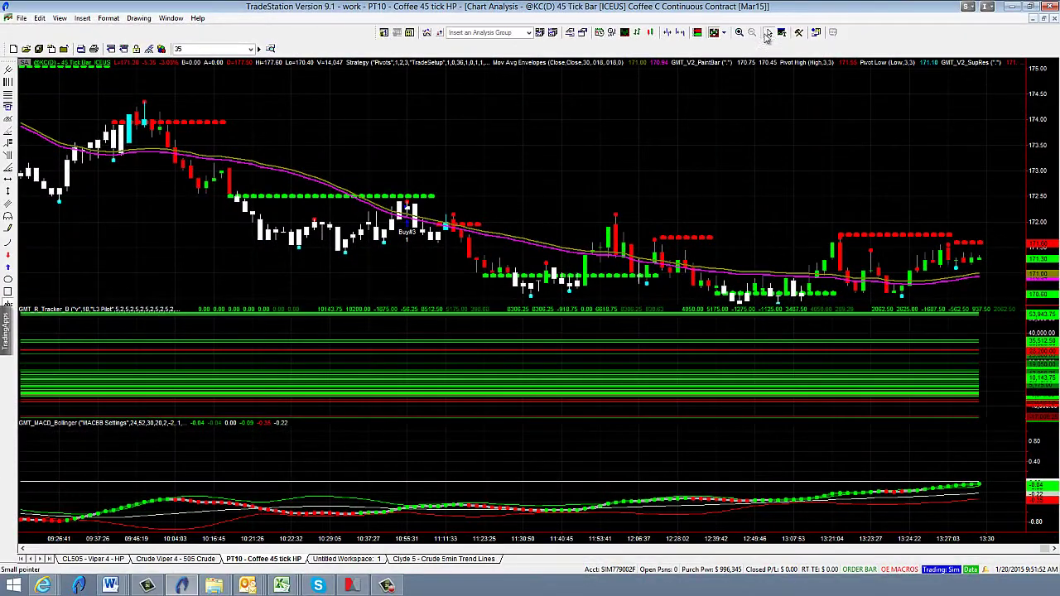
Pan the coffee chart through earlier sessions to inspect the Short#7 and Buy#3 trade entries
left_click_drag(72, 203, 710, 253)
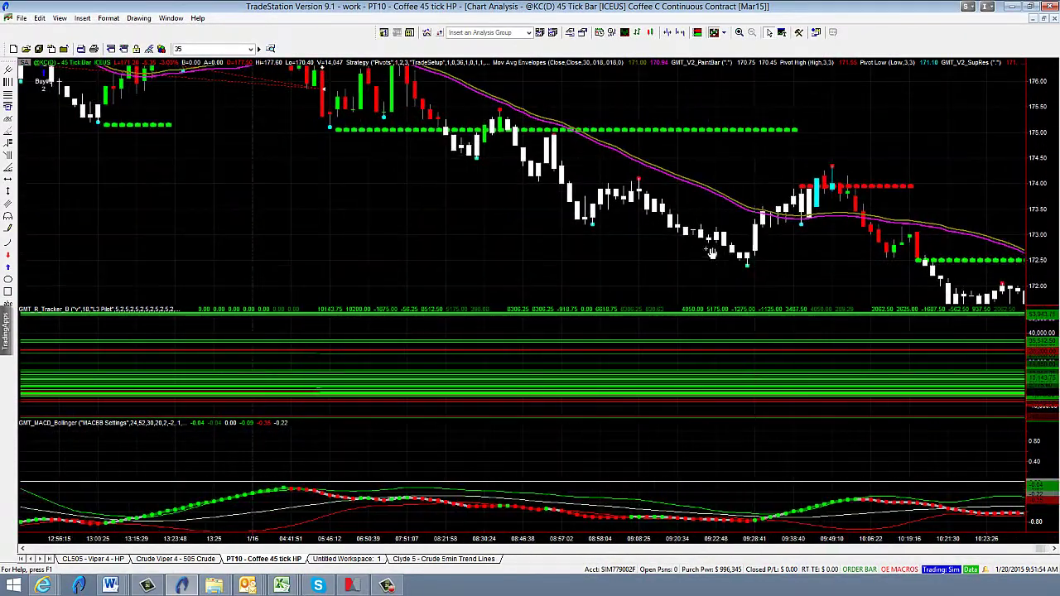
left_click_drag(99, 152, 928, 243)
left_click_drag(459, 187, 689, 245)
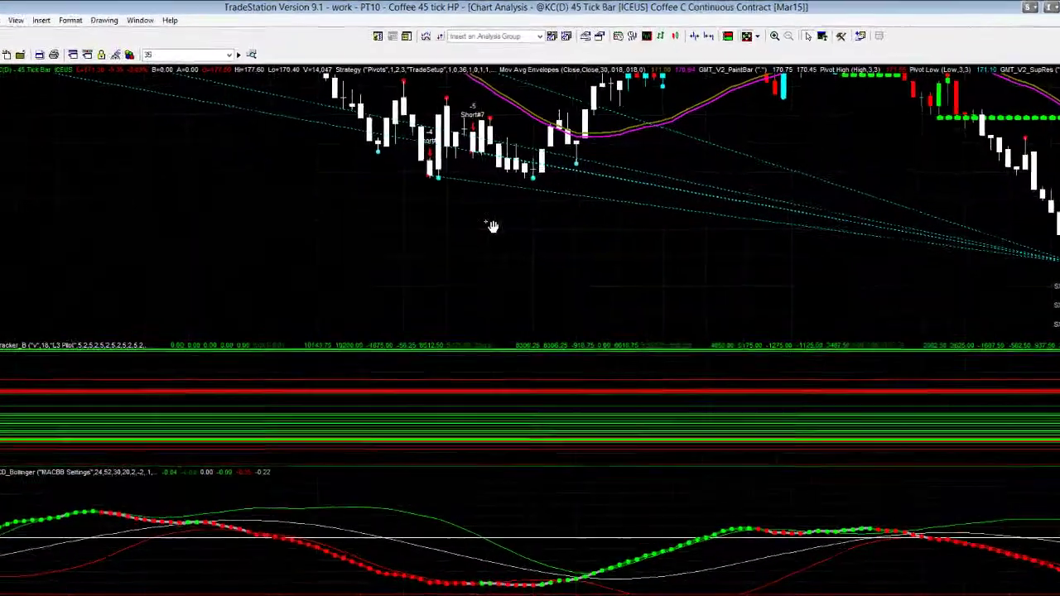
left_click_drag(450, 192, 604, 232)
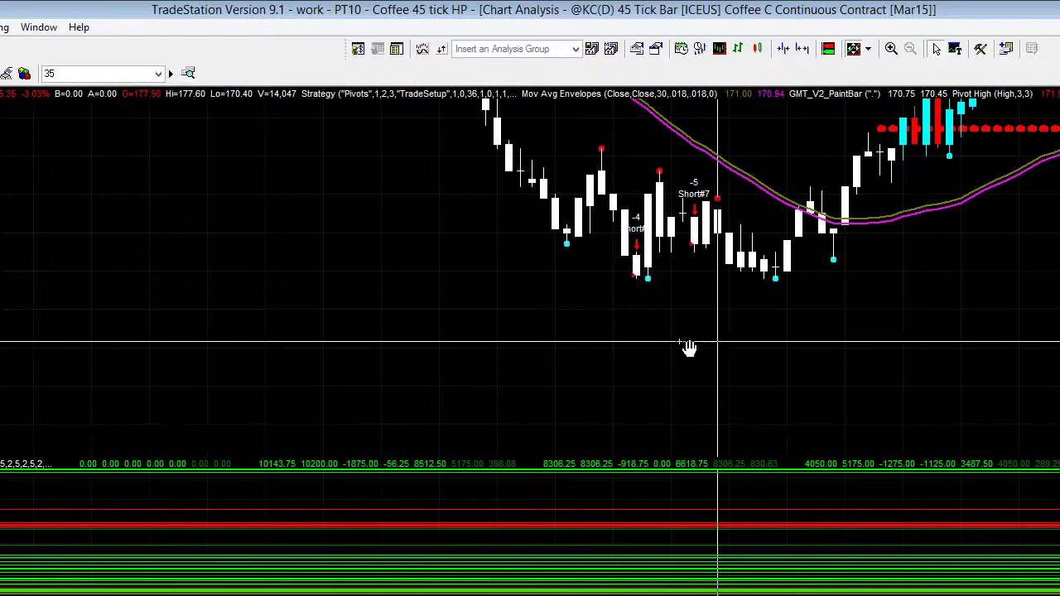
left_click(792, 50)
left_click(793, 50)
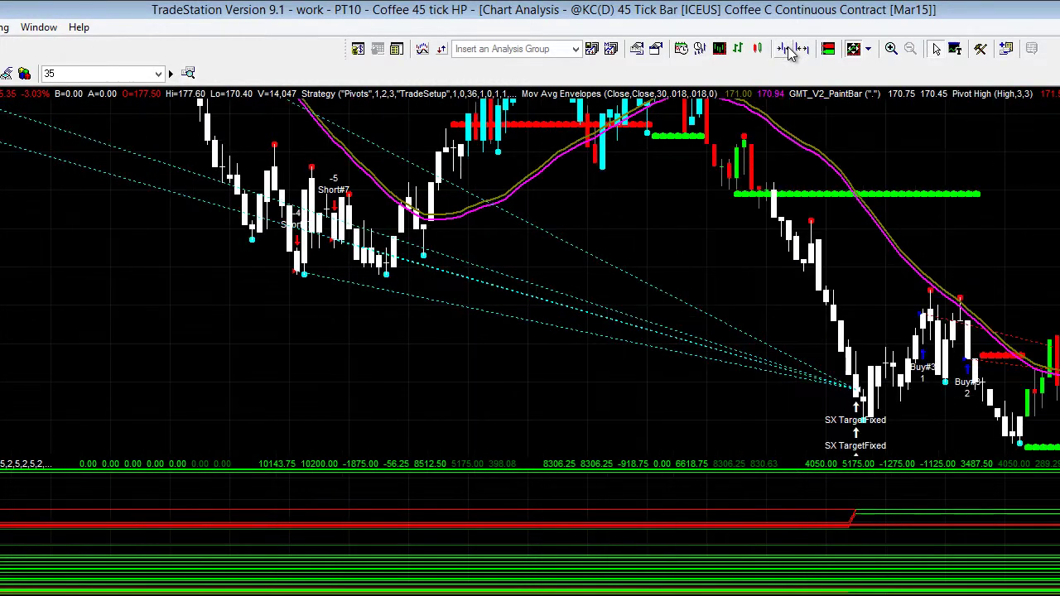
left_click_drag(161, 309, 373, 355)
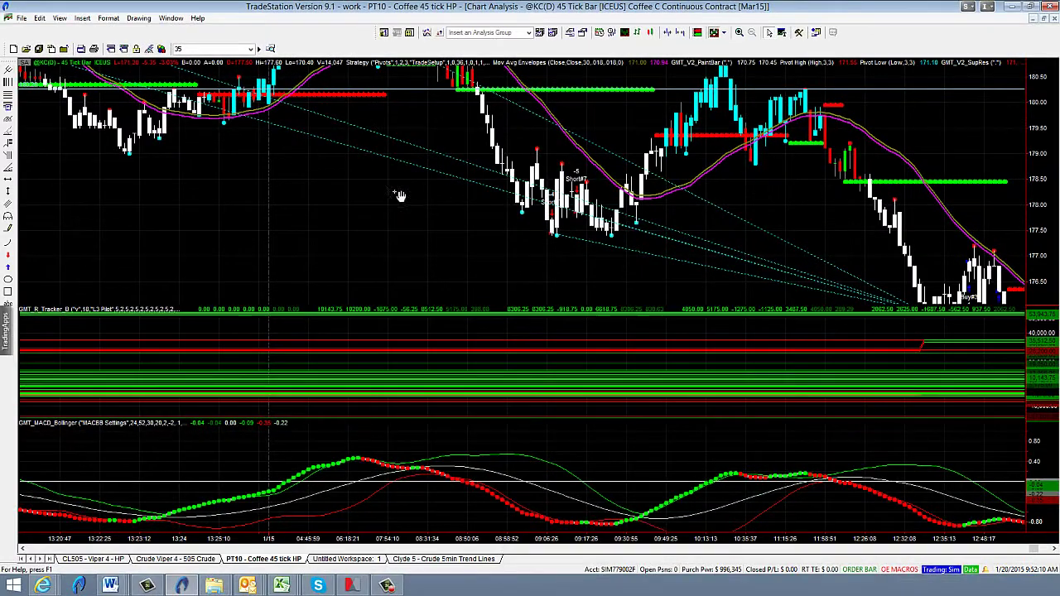
left_click_drag(74, 173, 687, 234)
left_click_drag(456, 231, 941, 160)
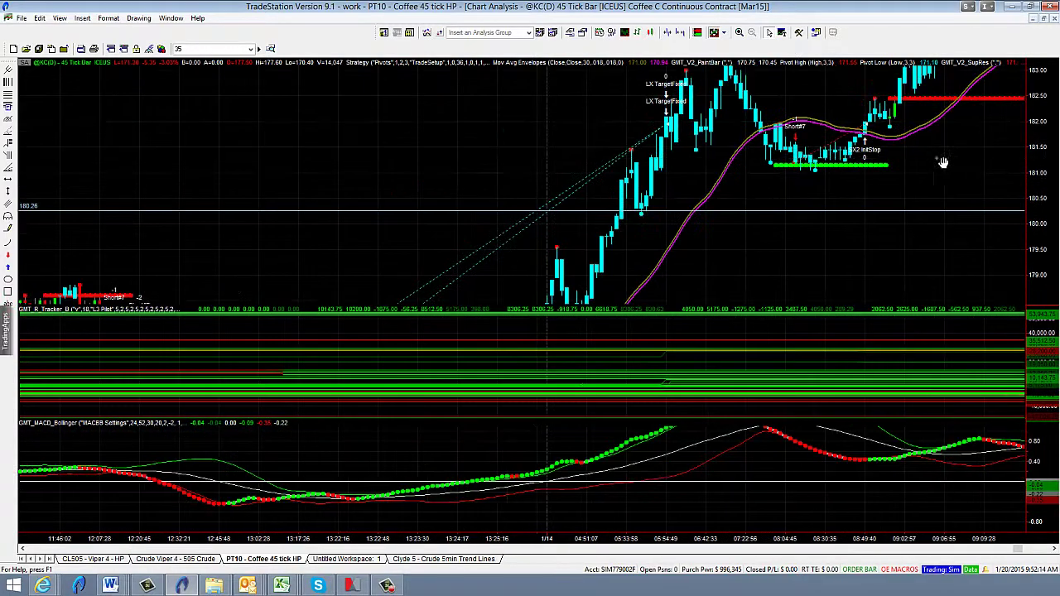
left_click_drag(310, 190, 596, 80)
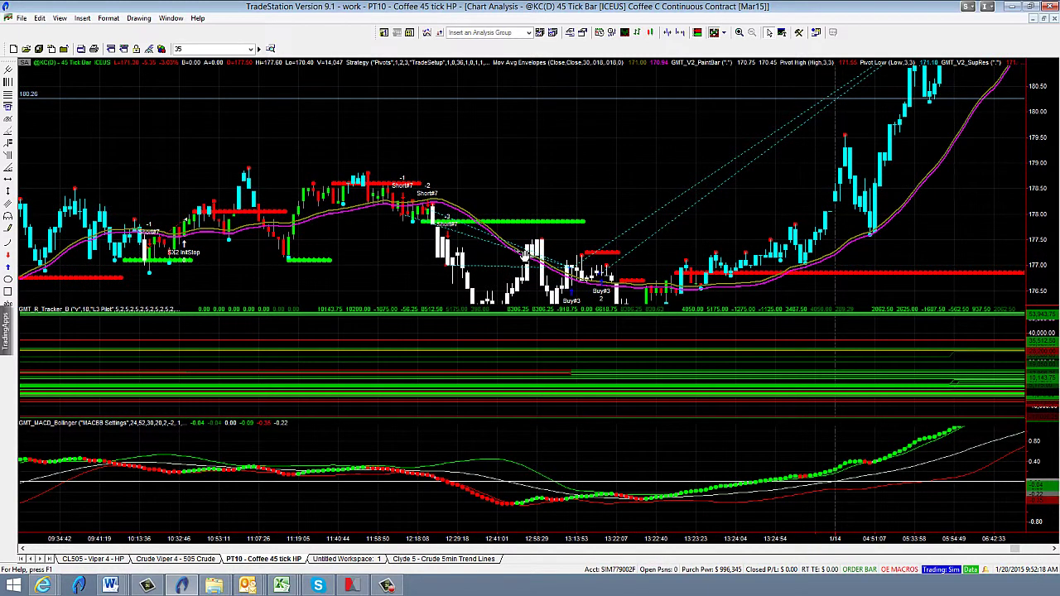